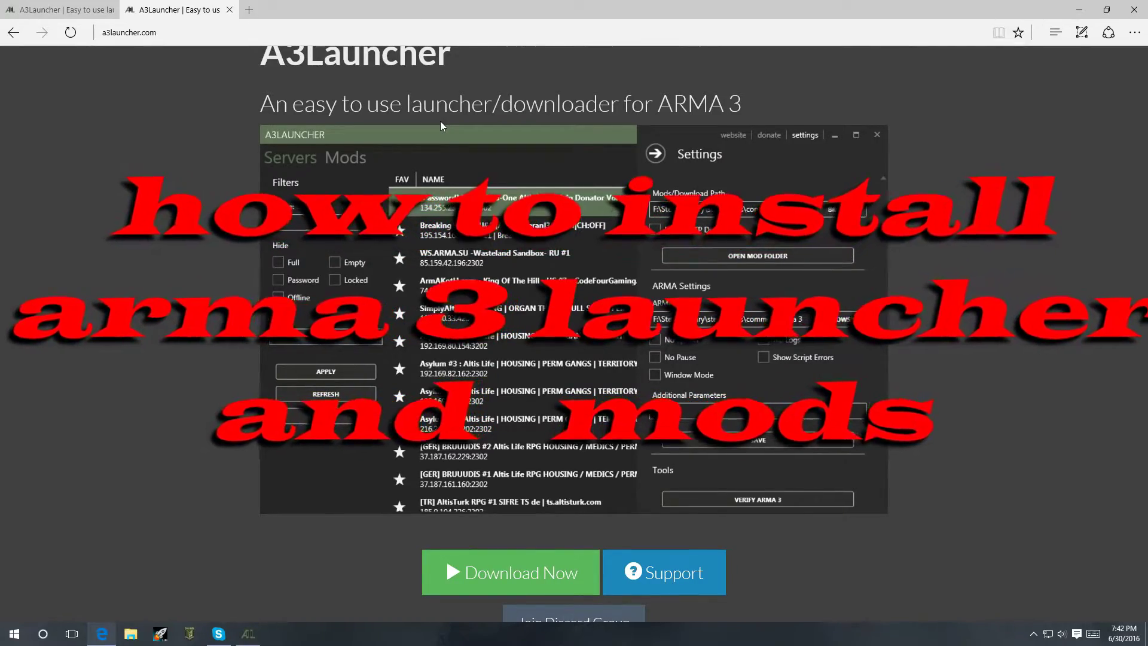
# - Download the A3Launcher setup file from the a3launcher.com home page
pyautogui.scroll(2, 440, 121)
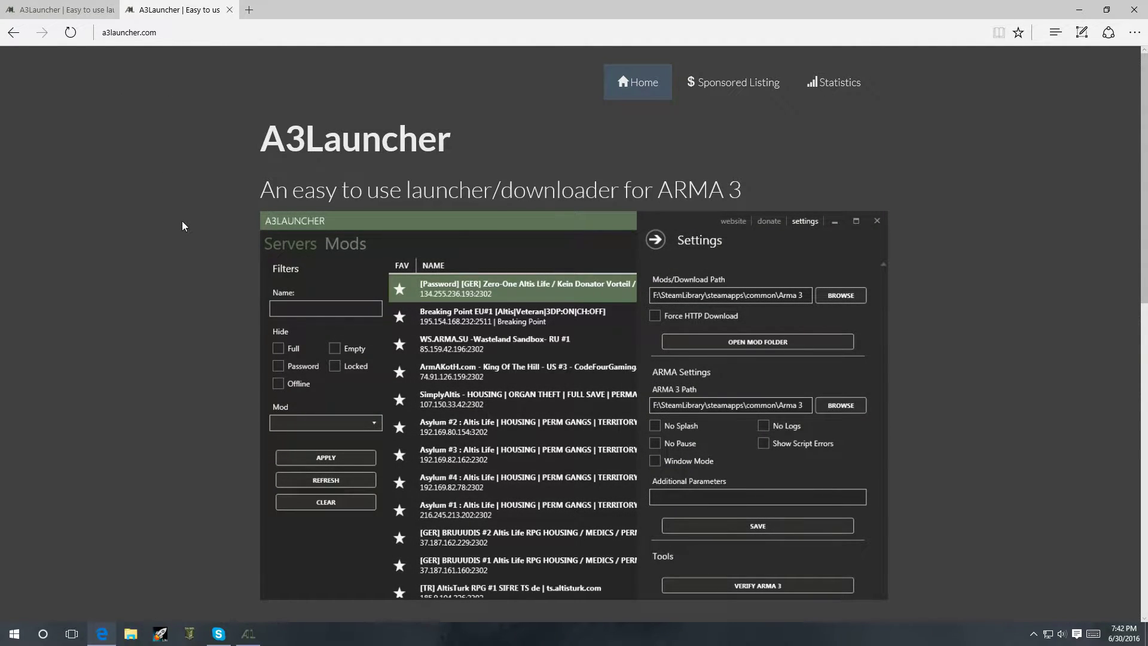
pyautogui.scroll(-1, 463, 194)
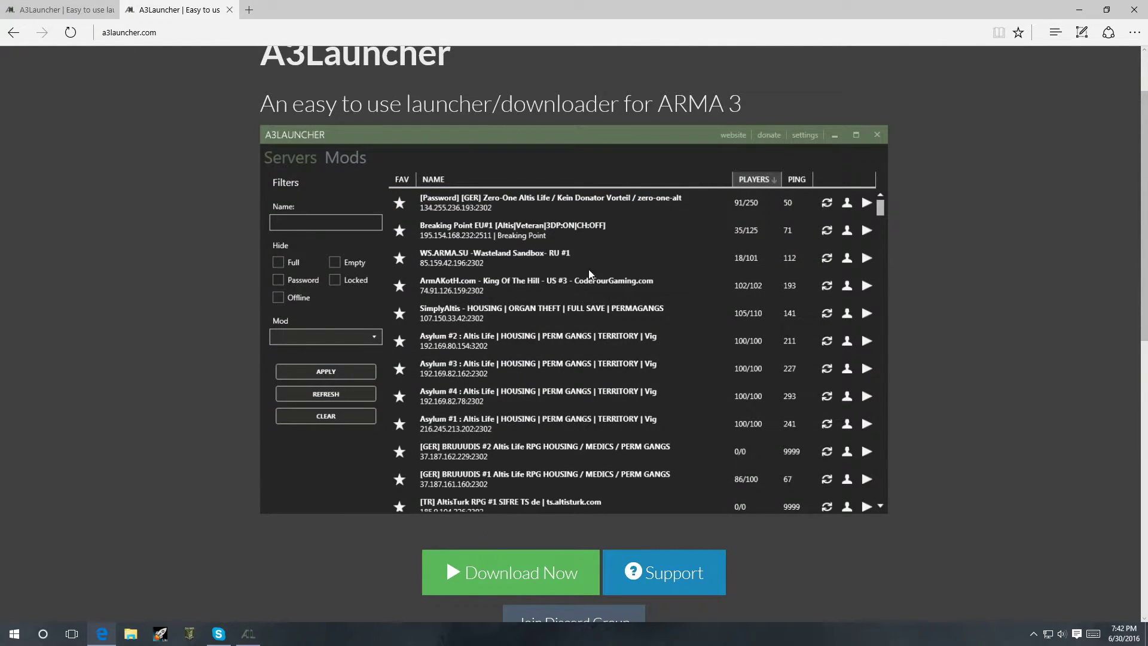
pyautogui.click(490, 565)
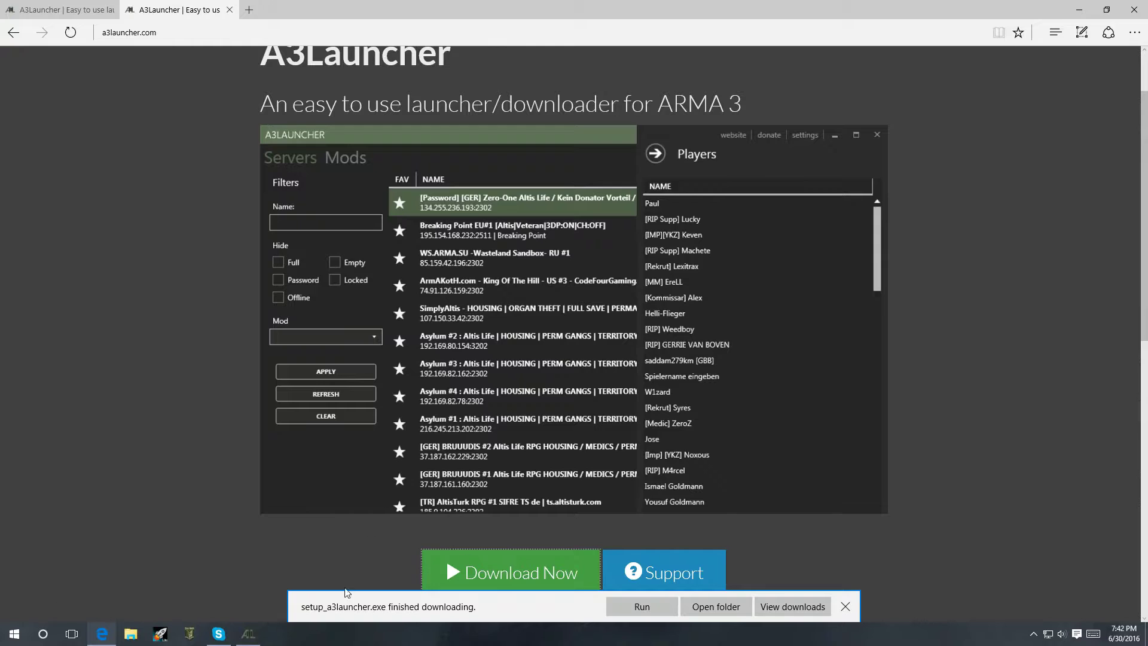
# - Switch to A3Launcher and browse its list of mods to find the Exile 0.9.8 entry
pyautogui.moveTo(245, 632)
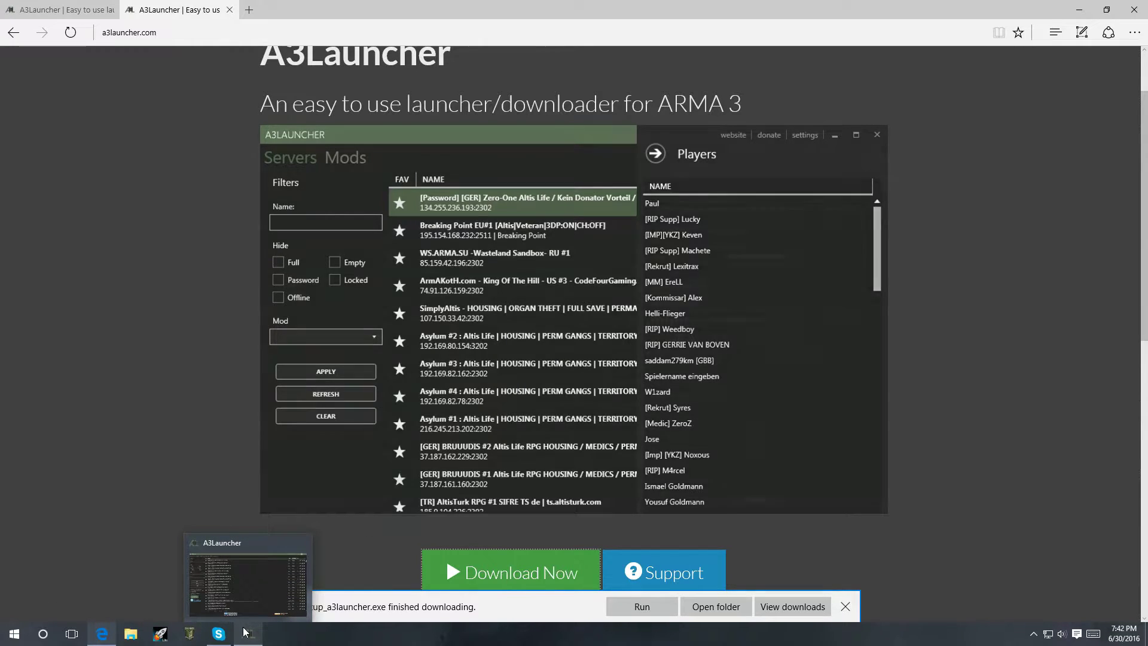
pyautogui.click(245, 632)
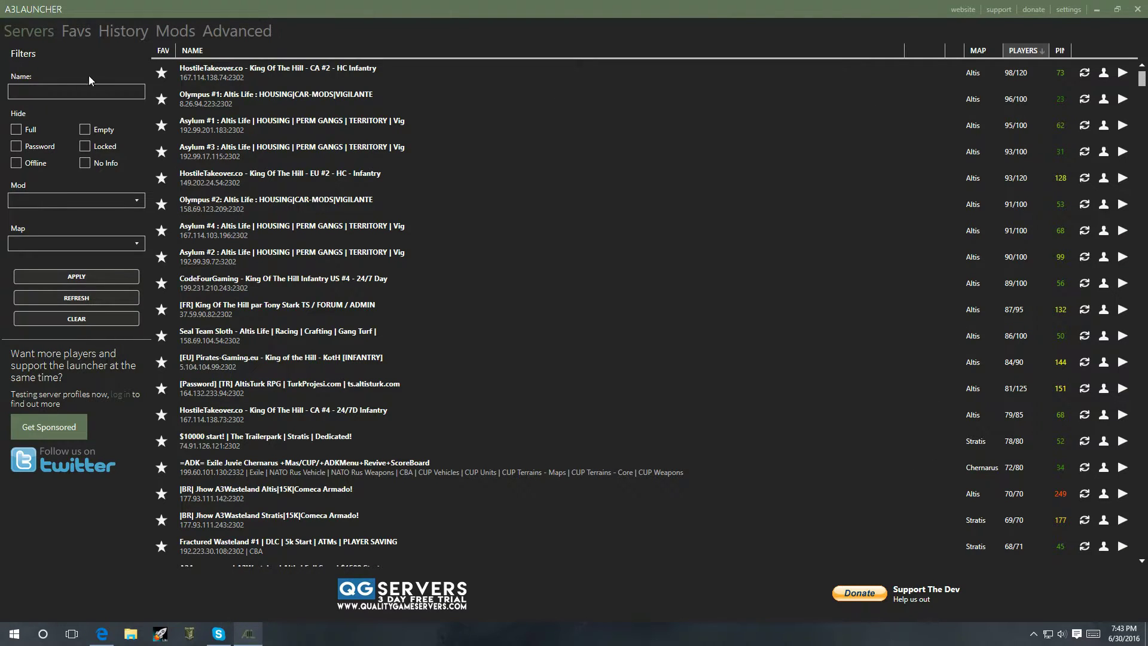
pyautogui.click(186, 34)
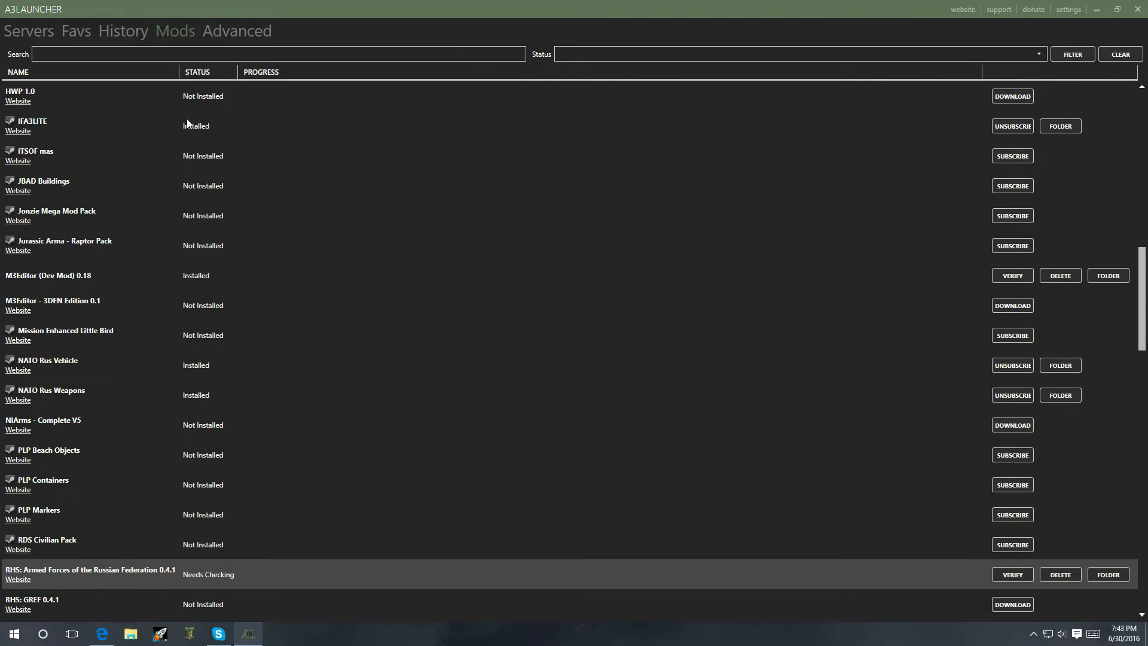
pyautogui.scroll(-5, 114, 331)
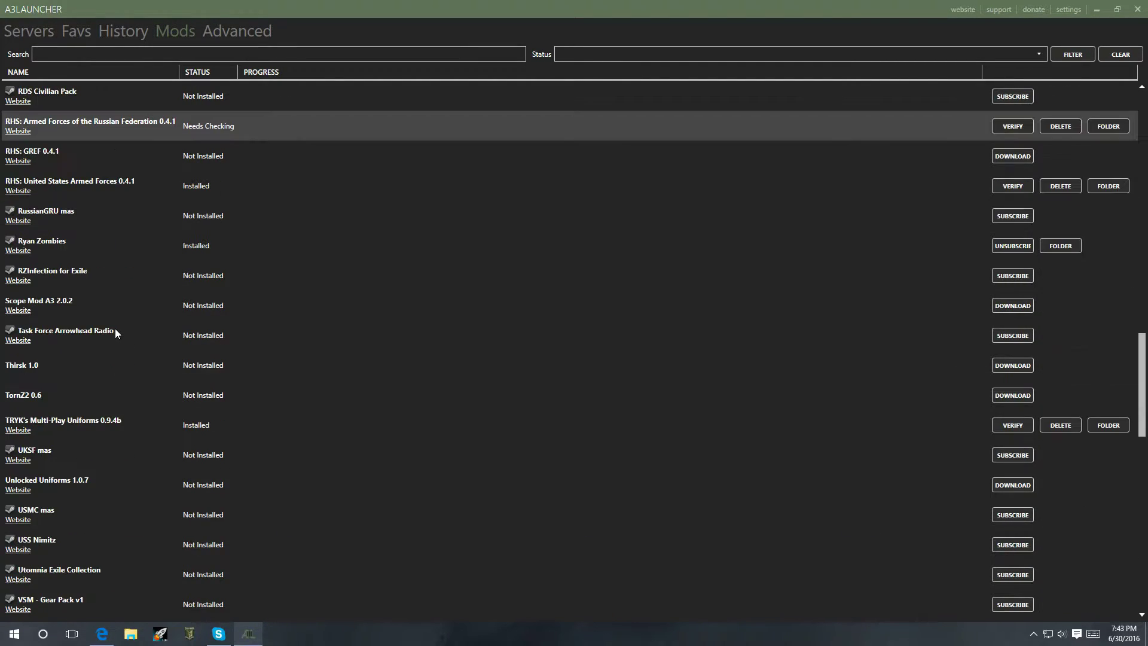
pyautogui.scroll(5, 115, 328)
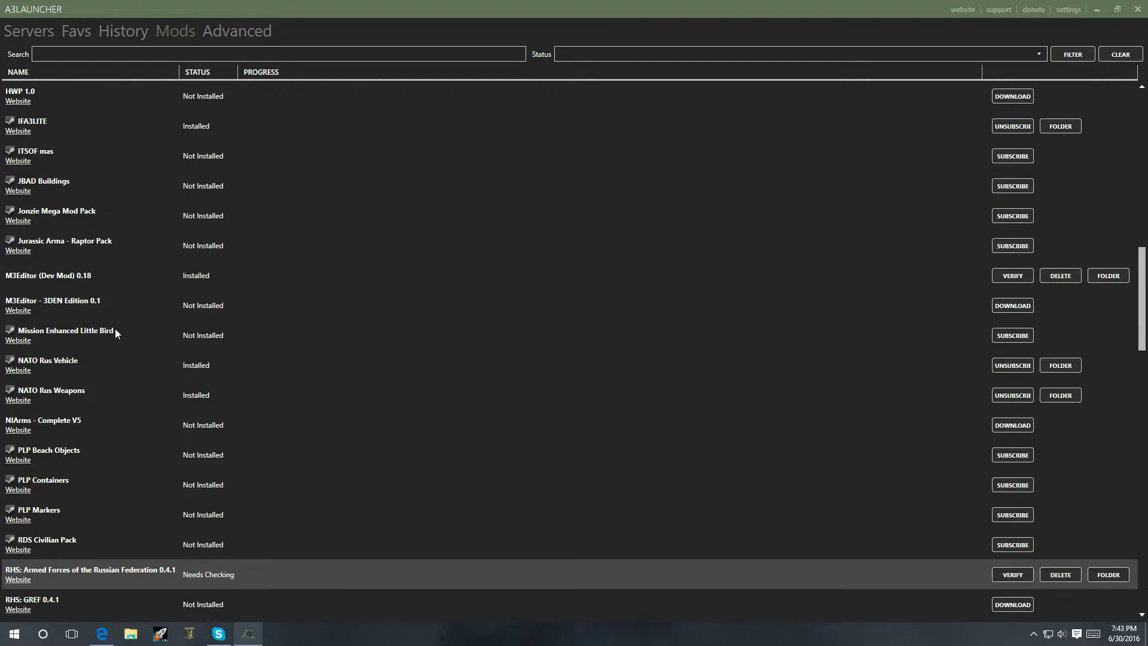
pyautogui.scroll(2, 92, 274)
pyautogui.scroll(-2, 92, 274)
pyautogui.scroll(3, 92, 274)
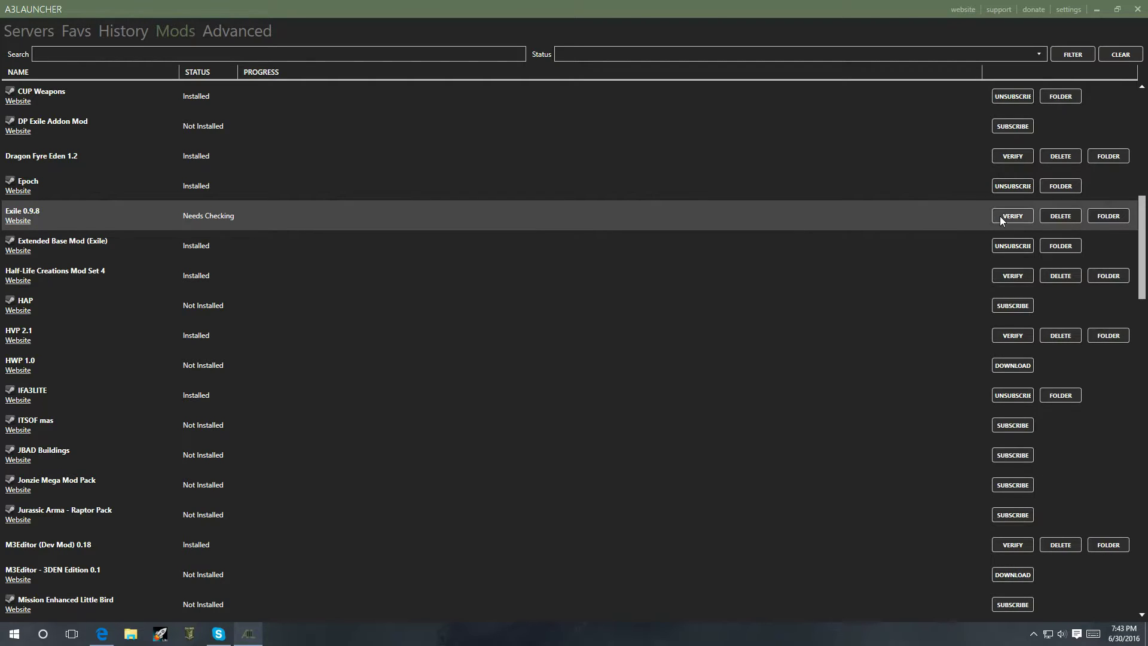
# - Delete the Exile 0.9.8 mod and start downloading it again
pyautogui.click(1061, 215)
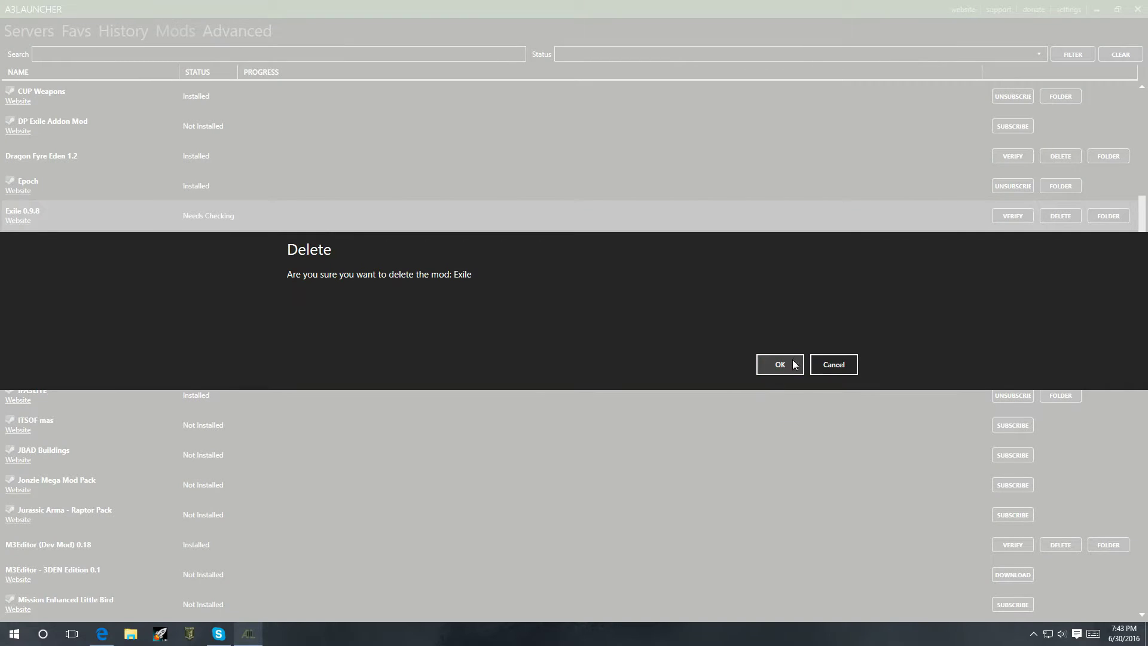
pyautogui.click(798, 363)
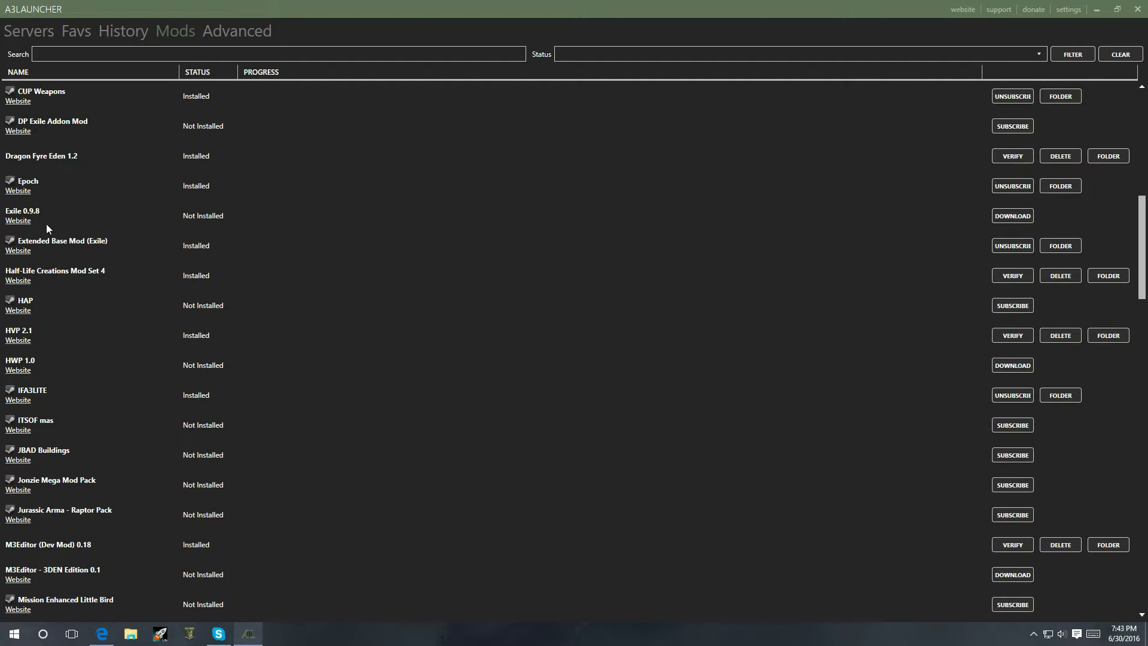
pyautogui.click(1020, 217)
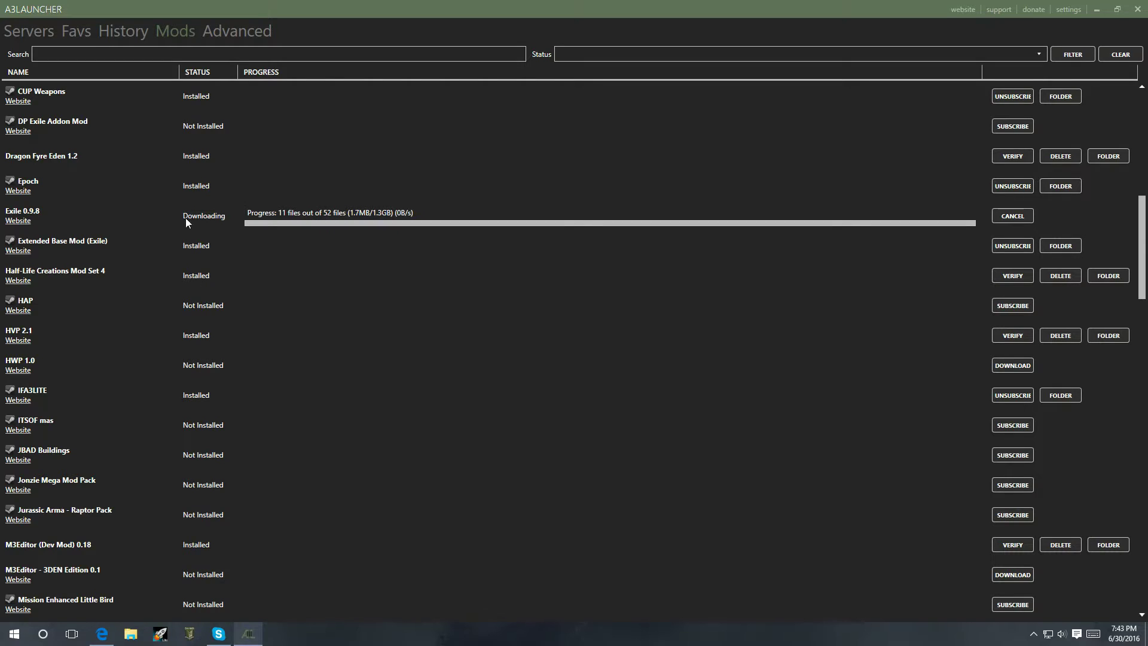
# - Filter the server list to show only servers that use the Exile mod
pyautogui.click(31, 28)
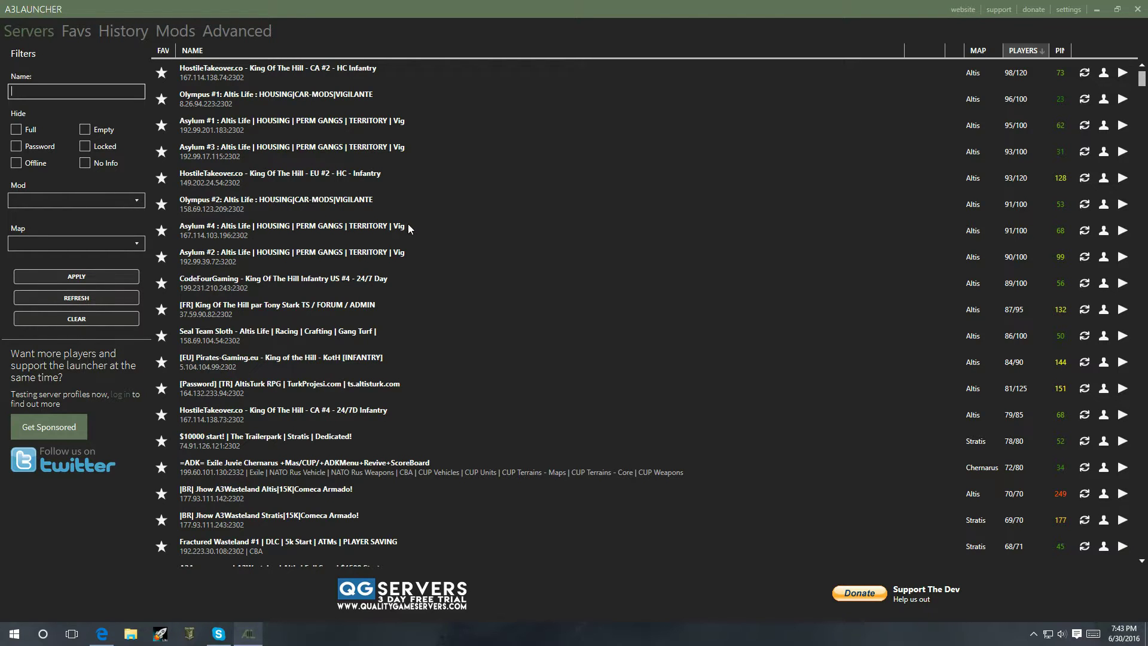
pyautogui.scroll(-1, 408, 227)
pyautogui.scroll(1, 407, 227)
pyautogui.click(83, 200)
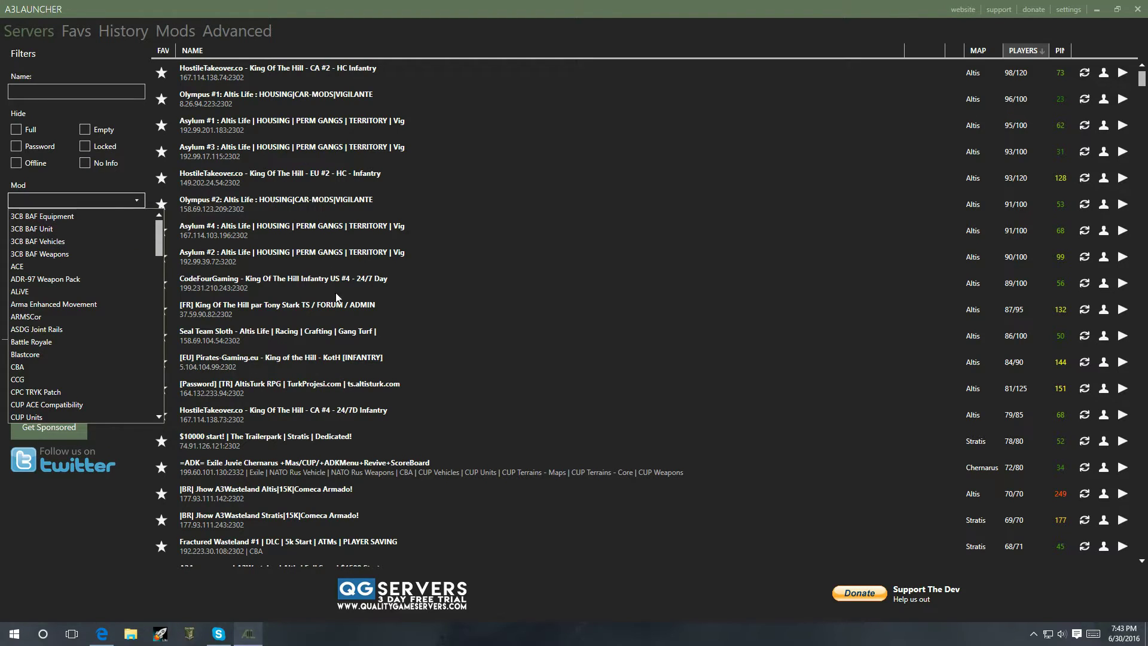
pyautogui.click(680, 293)
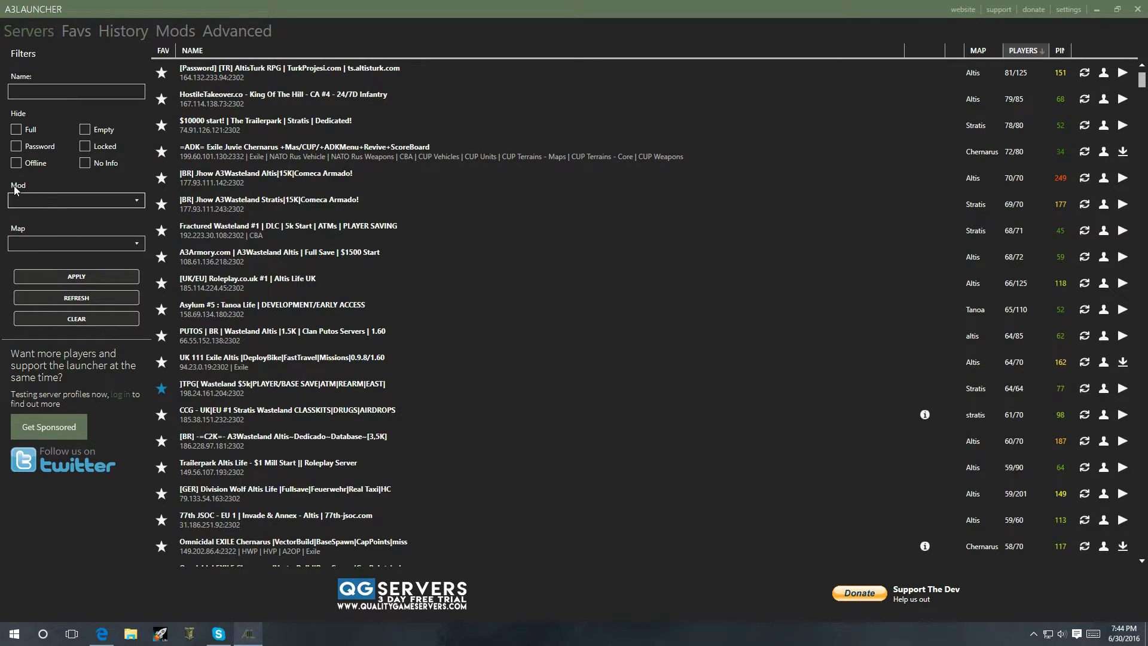
pyautogui.click(132, 202)
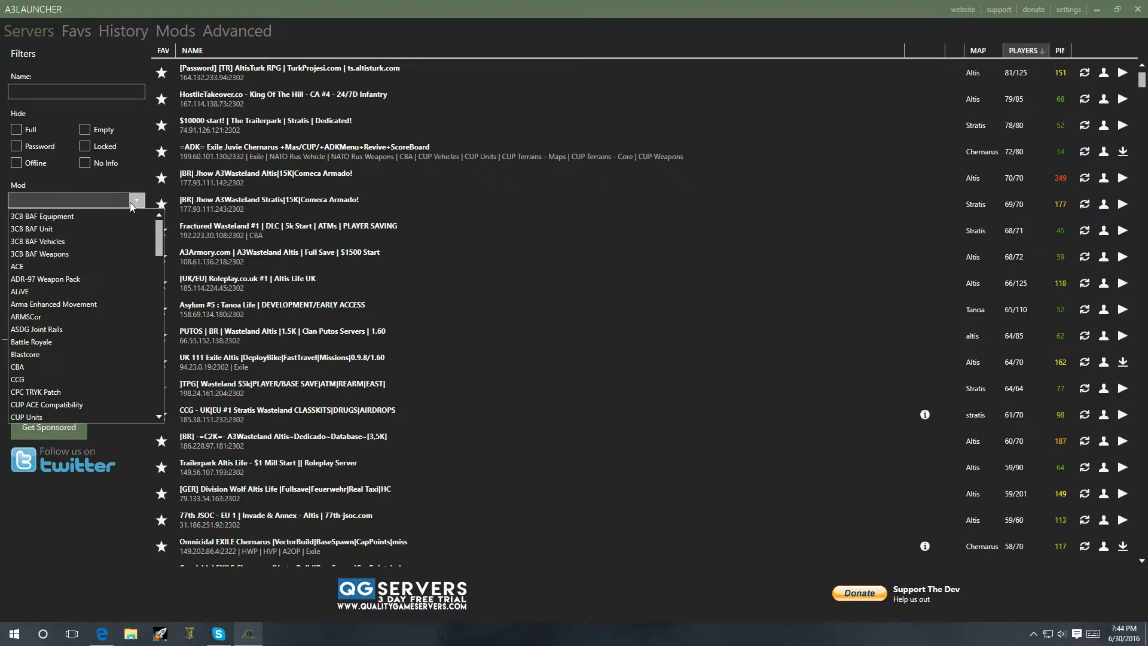
pyautogui.scroll(-7, 92, 303)
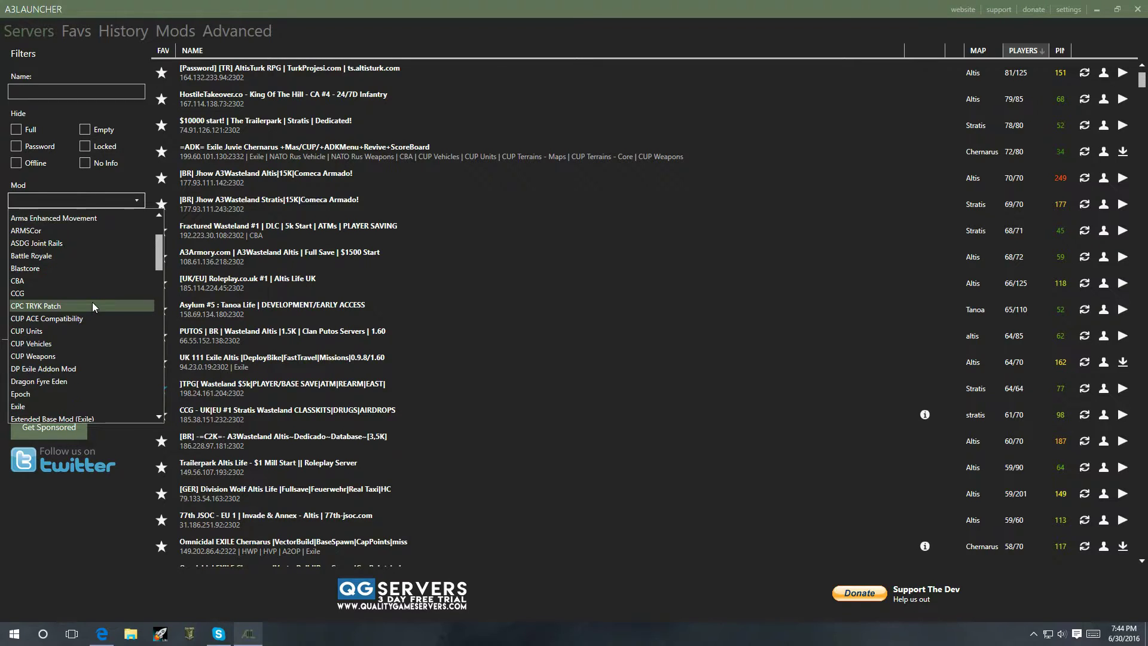
pyautogui.scroll(8, 92, 303)
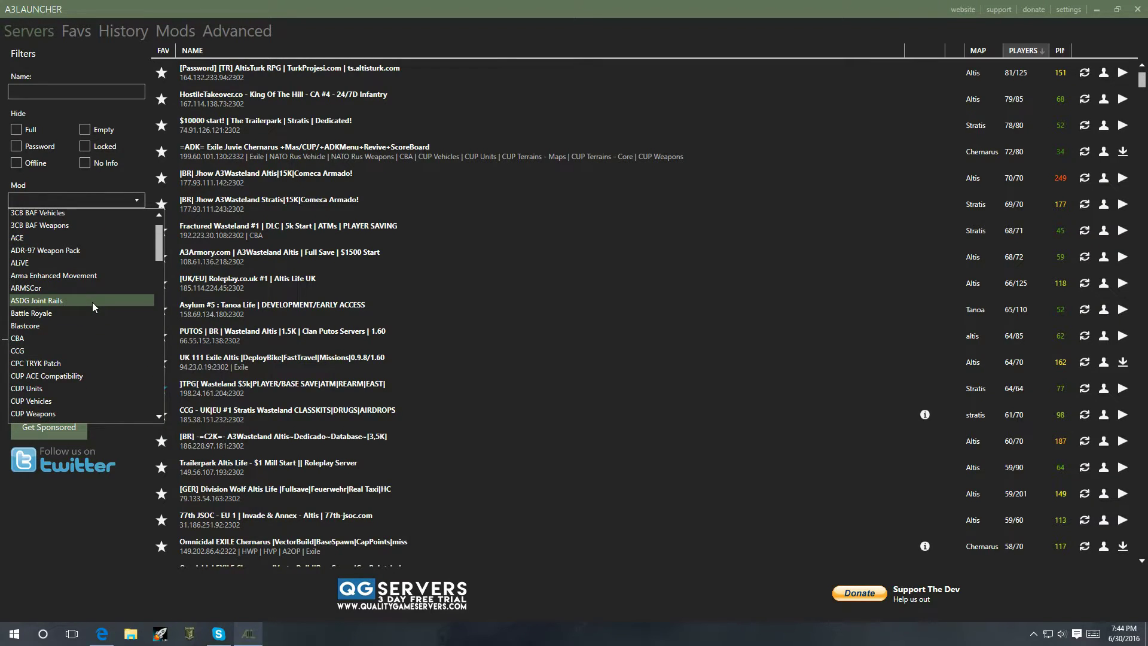
pyautogui.scroll(-3, 85, 299)
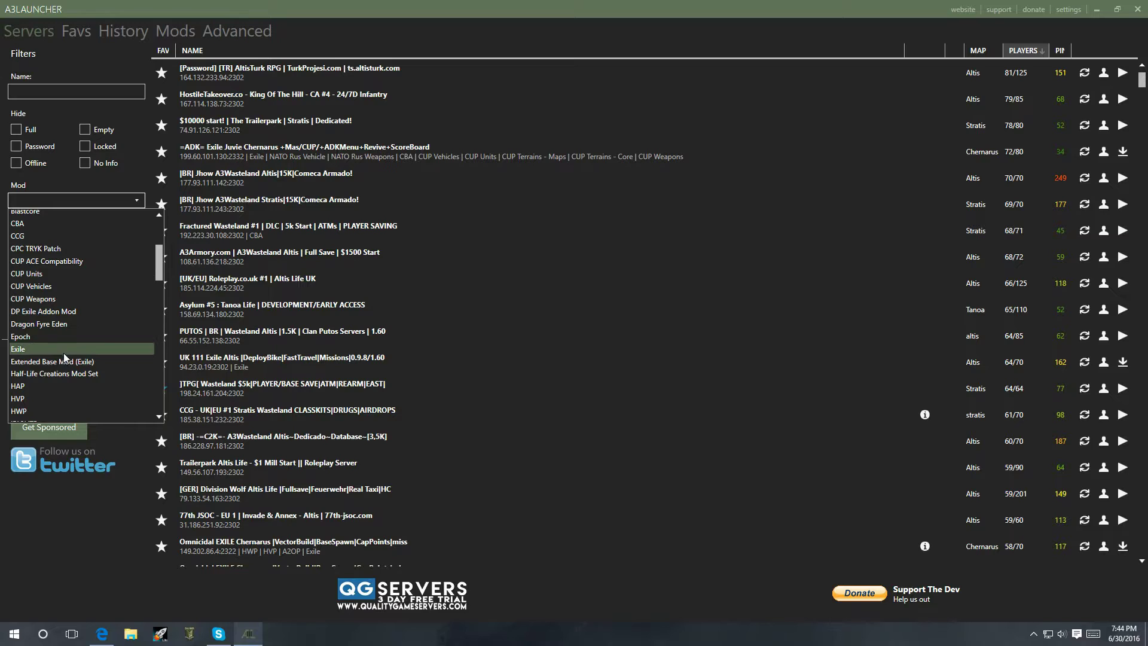
pyautogui.click(64, 350)
pyautogui.click(75, 281)
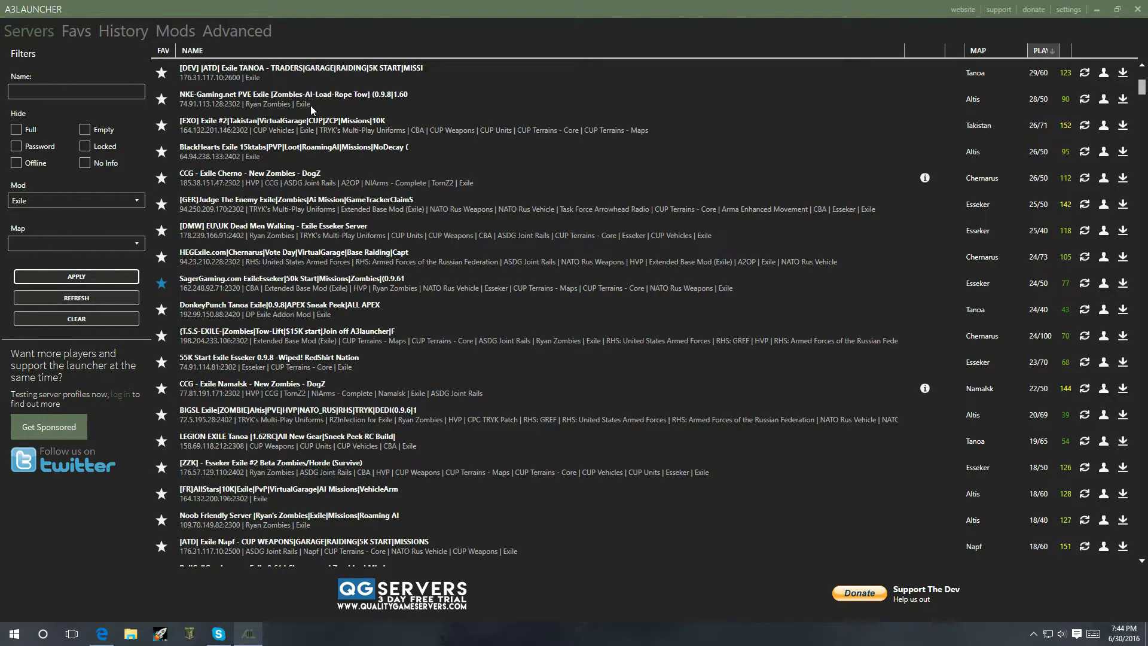
# - Check the Exile 0.9.8 download, look through the rest of the mods list and return to the Ryan Zombies entry
pyautogui.click(175, 32)
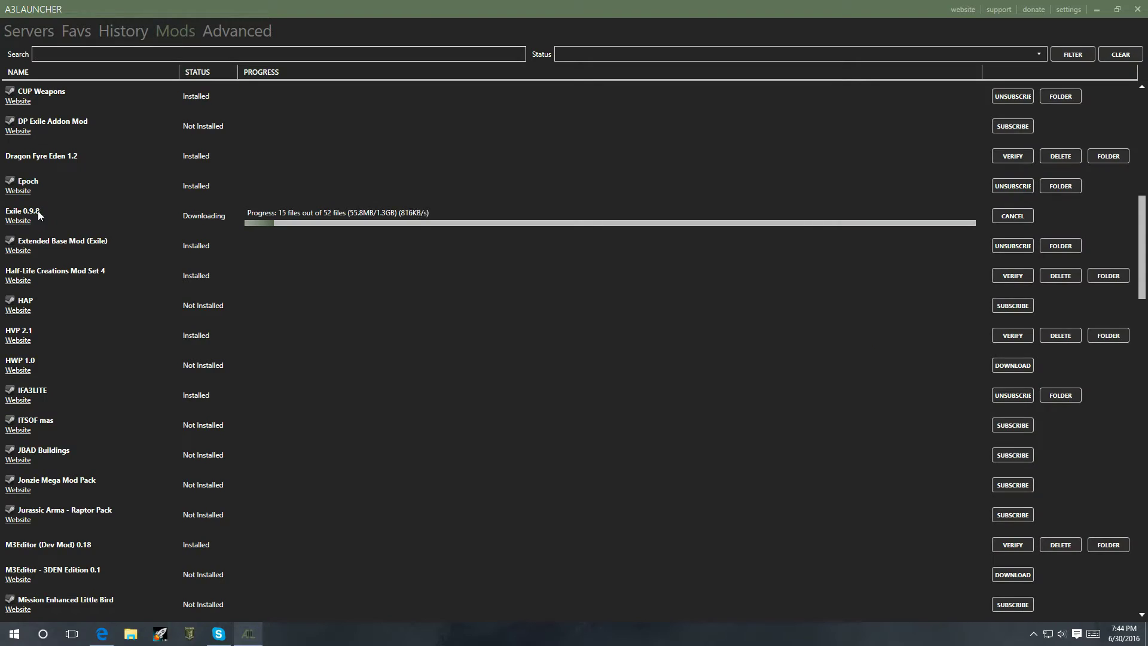
pyautogui.scroll(-7, 289, 256)
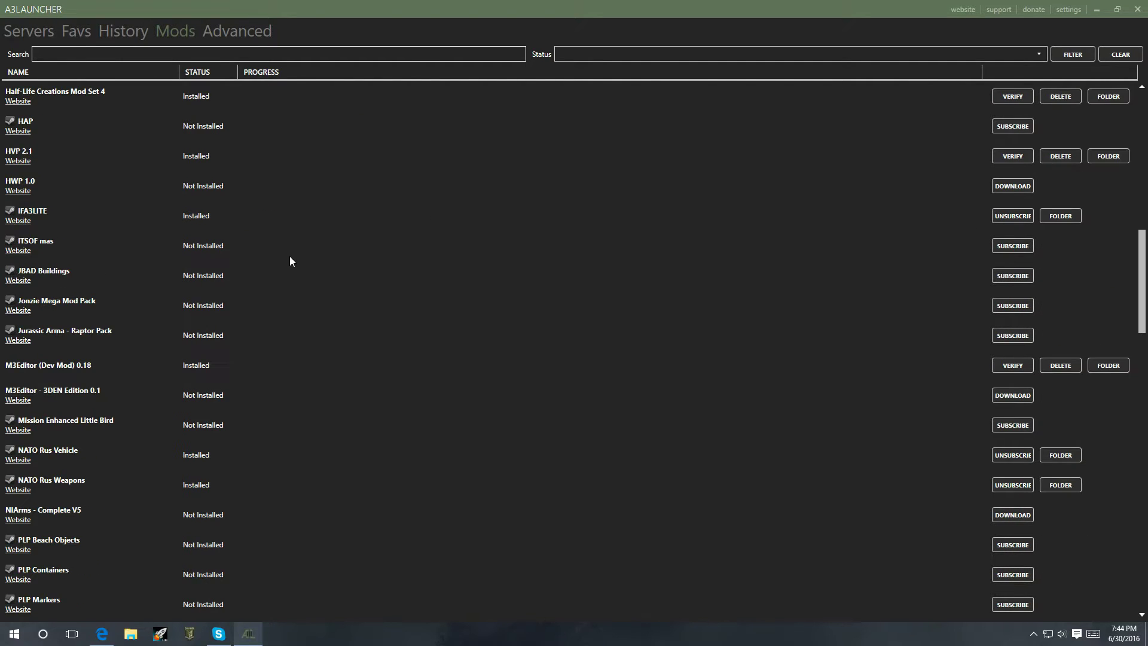
pyautogui.scroll(-12, 289, 257)
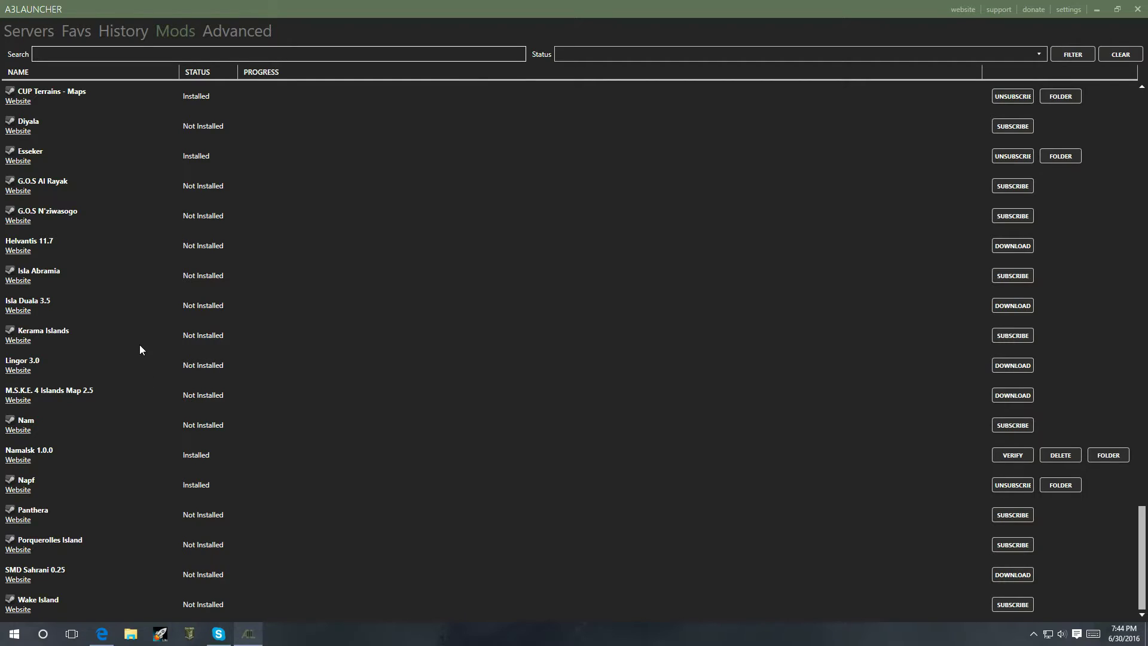
pyautogui.scroll(3, 140, 338)
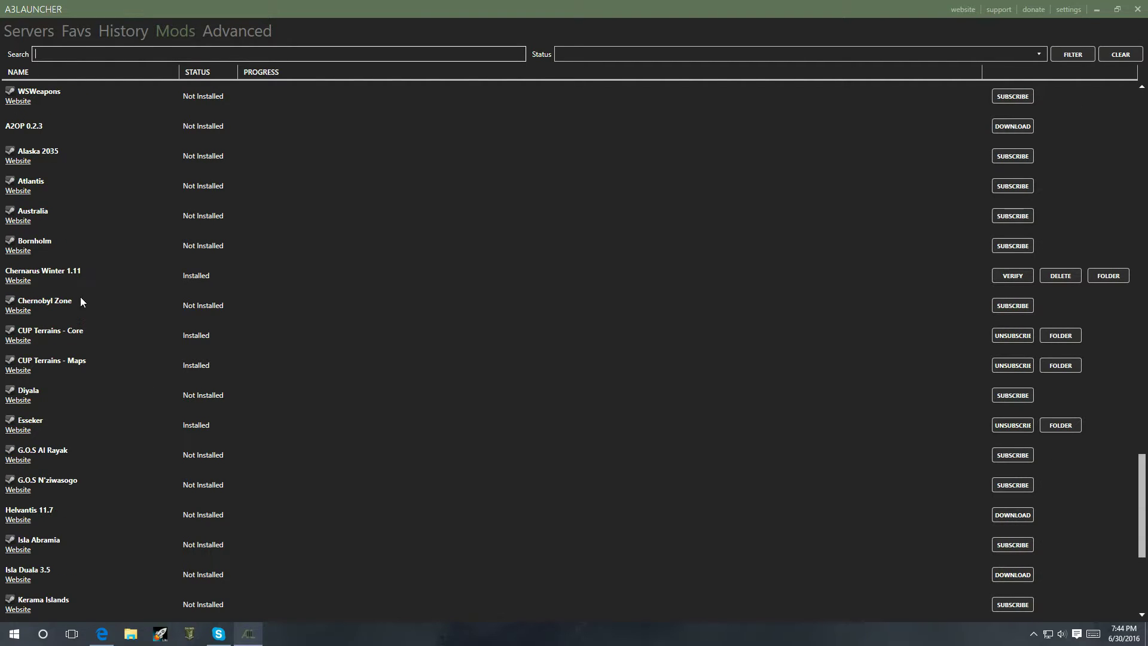
pyautogui.scroll(4, 109, 345)
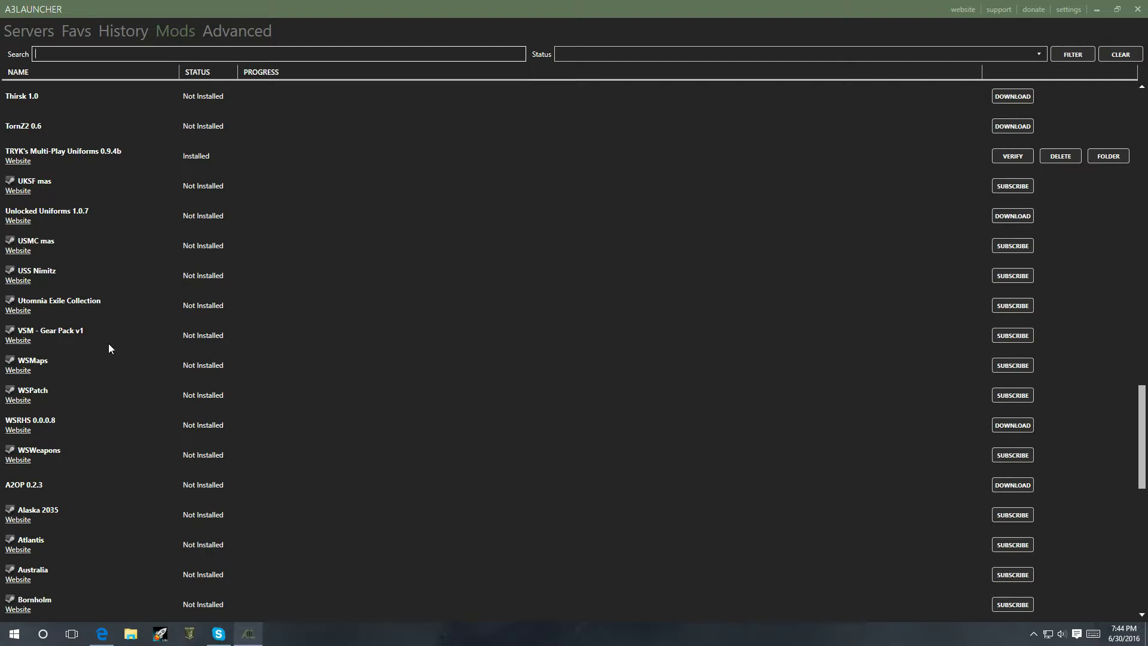
pyautogui.scroll(3, 109, 344)
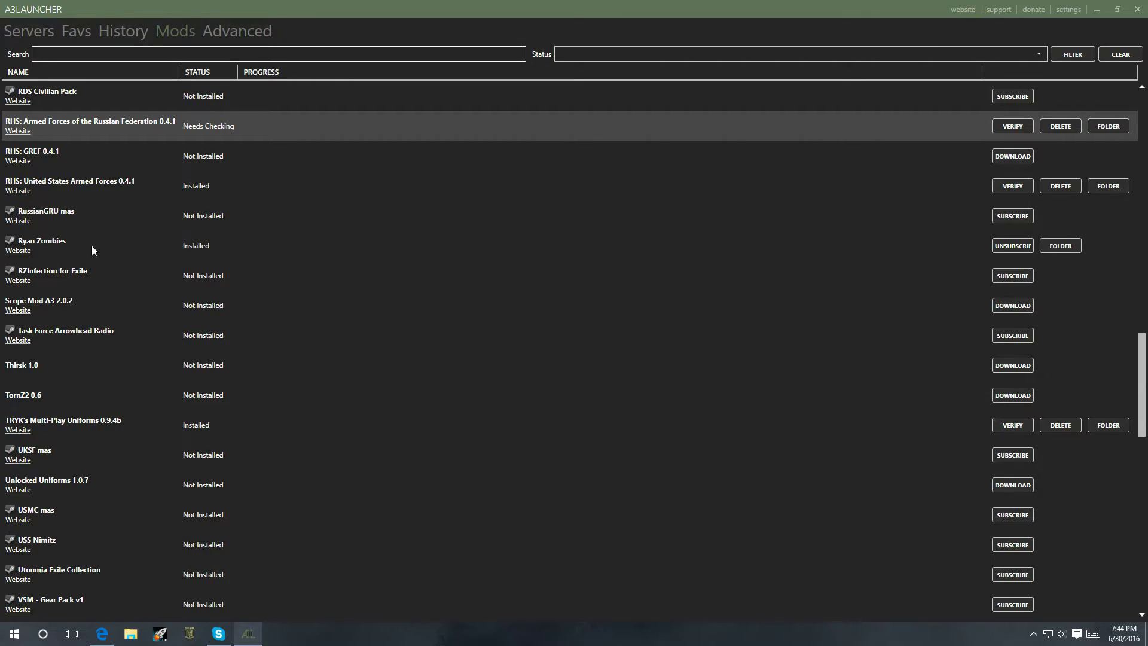
pyautogui.click(1011, 245)
# - Select Ryan Zombies among the available mods in the advanced launch settings
pyautogui.click(251, 32)
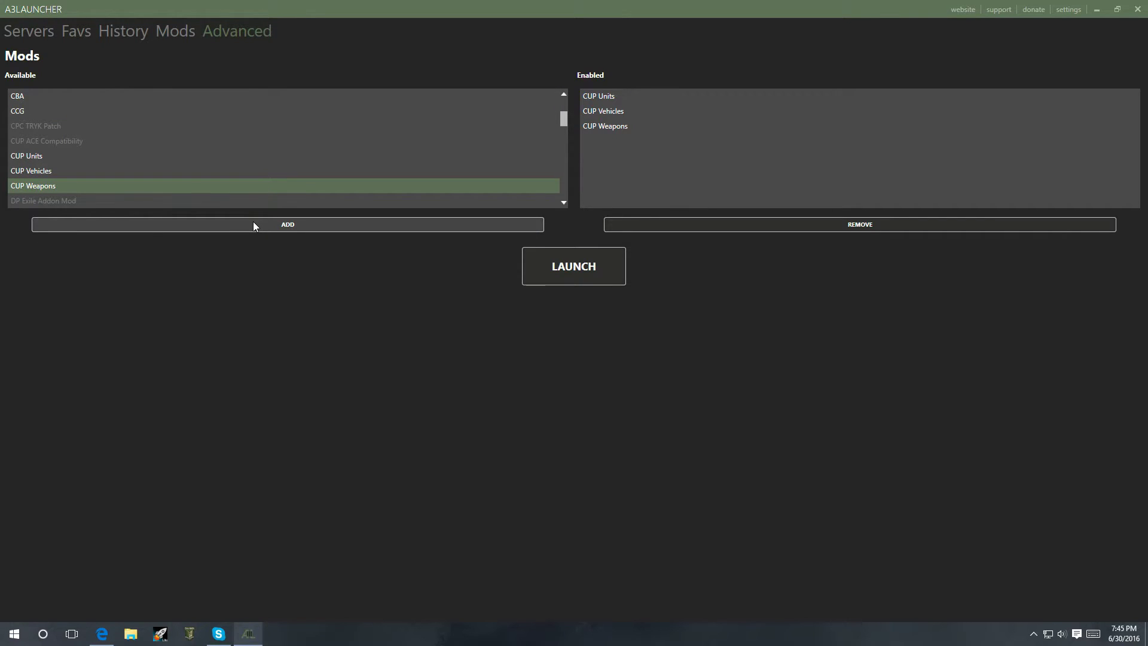
pyautogui.scroll(2, 63, 184)
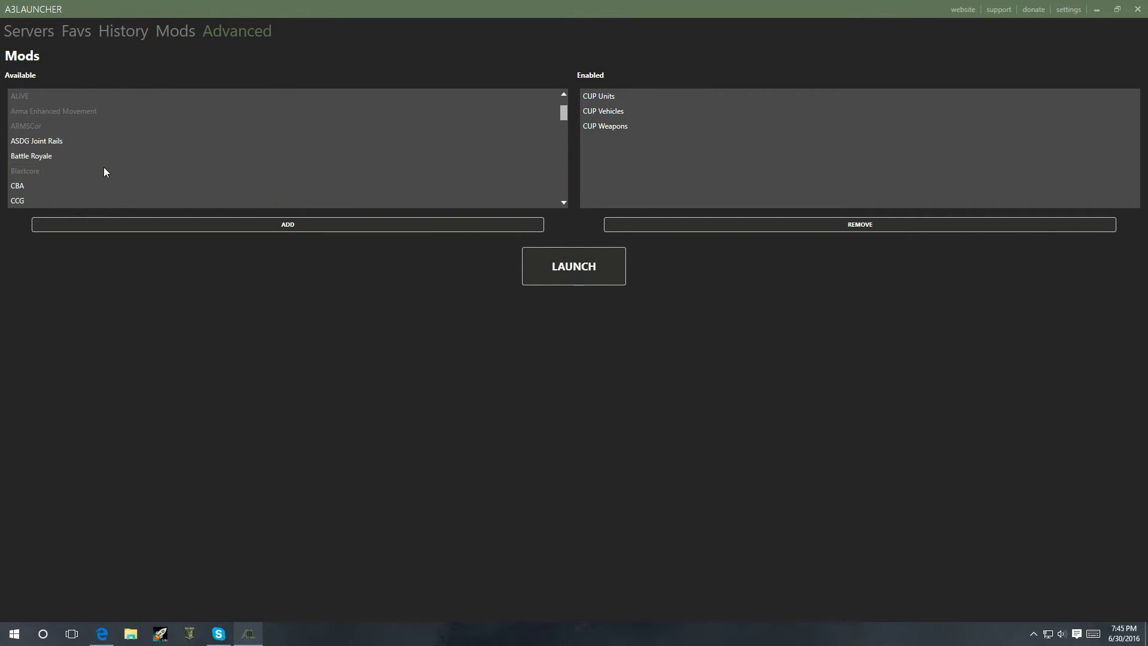
pyautogui.scroll(-5, 109, 171)
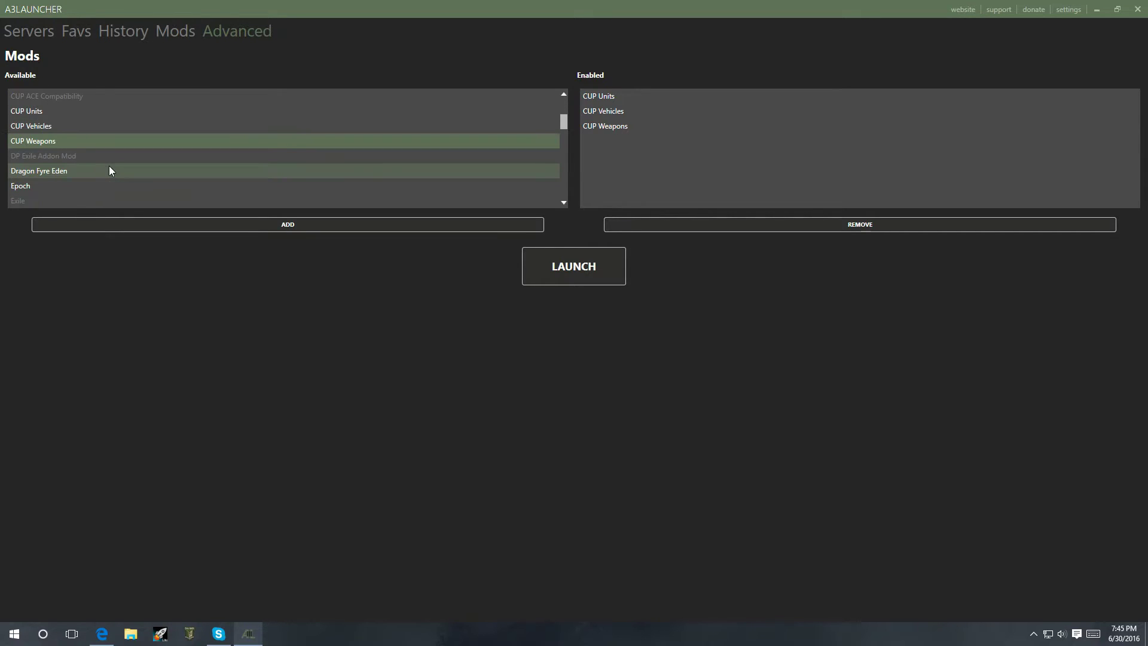
pyautogui.scroll(-5, 109, 171)
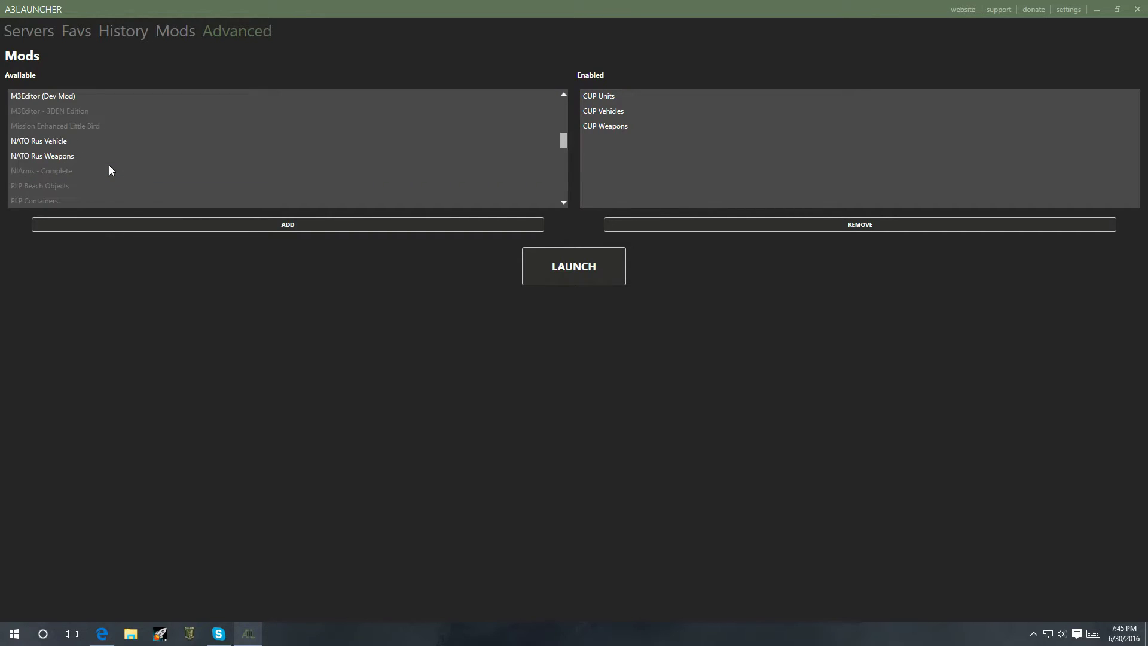
pyautogui.scroll(-5, 108, 170)
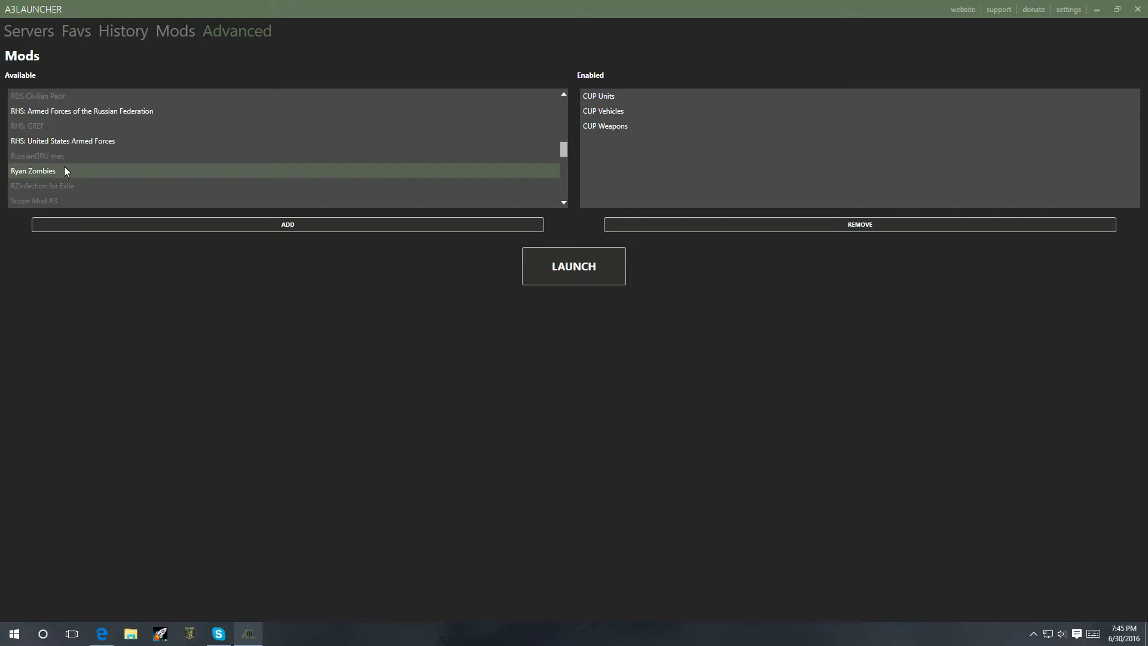
pyautogui.click(65, 171)
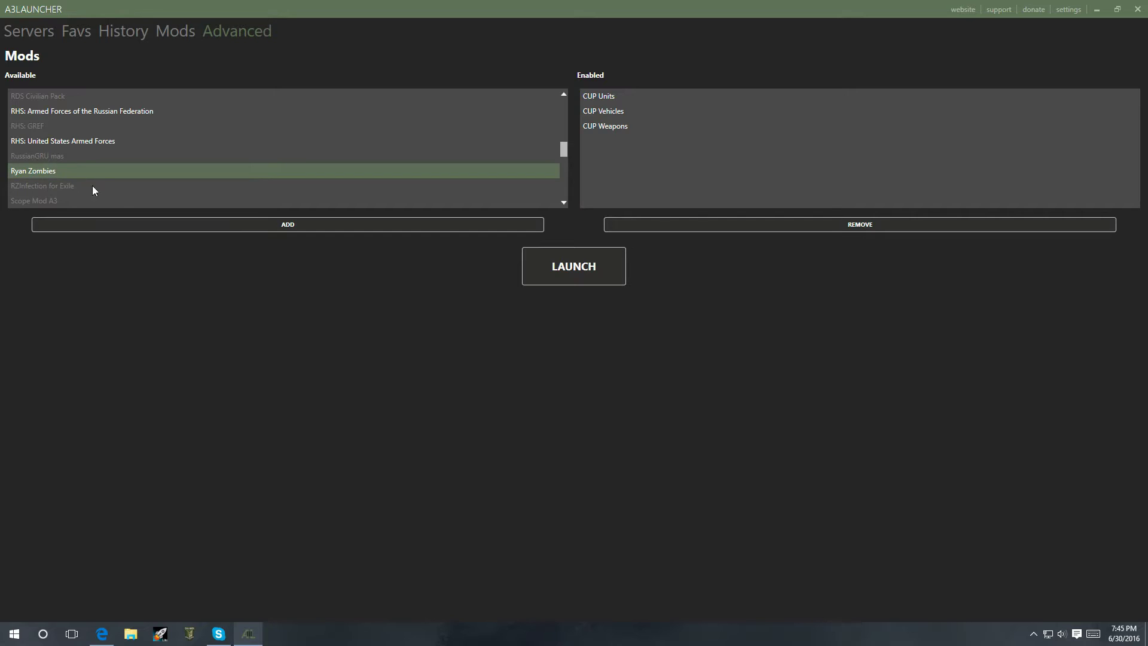
# - Remove CUP Units, CUP Vehicles and CUP Weapons from the enabled mods
pyautogui.click(607, 97)
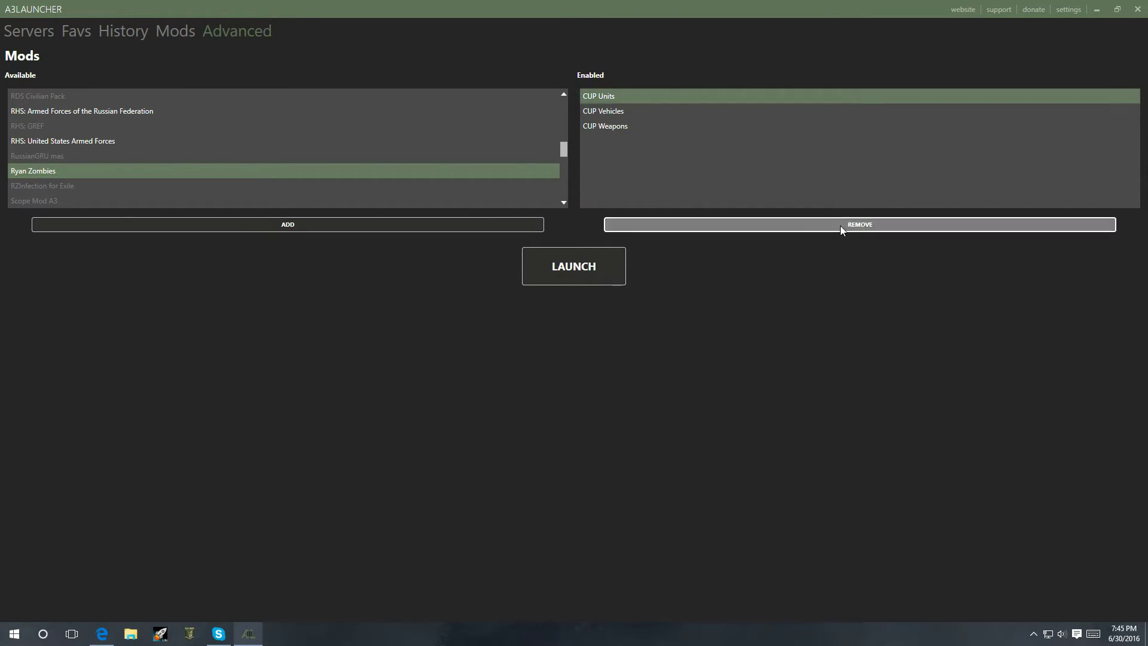
pyautogui.click(841, 224)
pyautogui.click(634, 97)
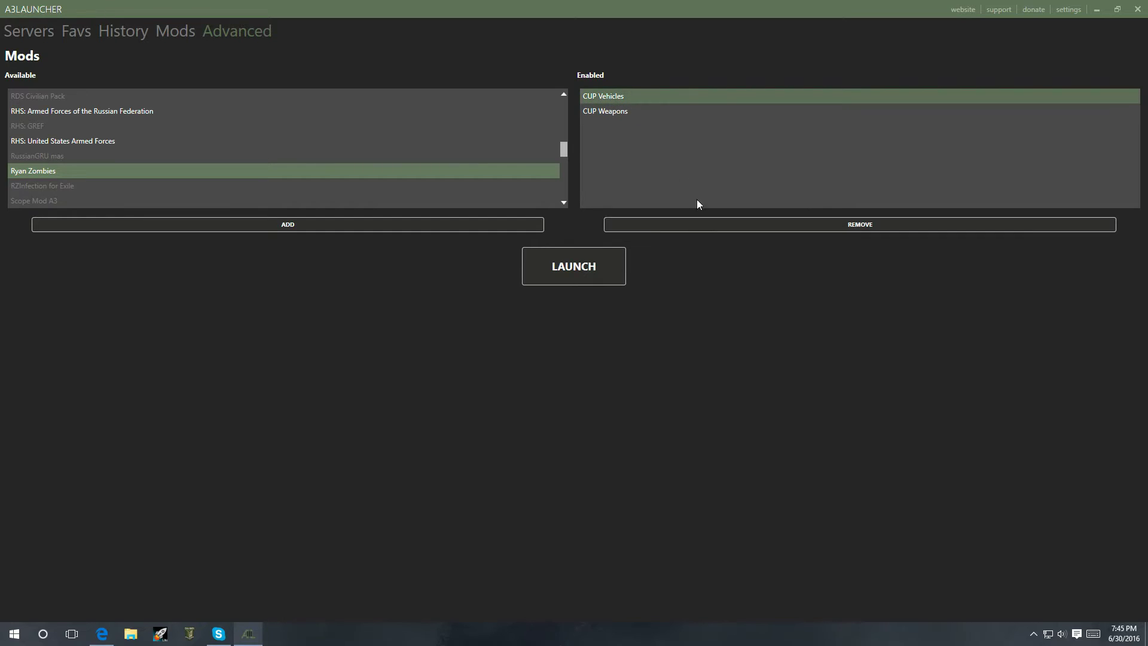
pyautogui.click(732, 226)
pyautogui.click(590, 95)
pyautogui.click(651, 226)
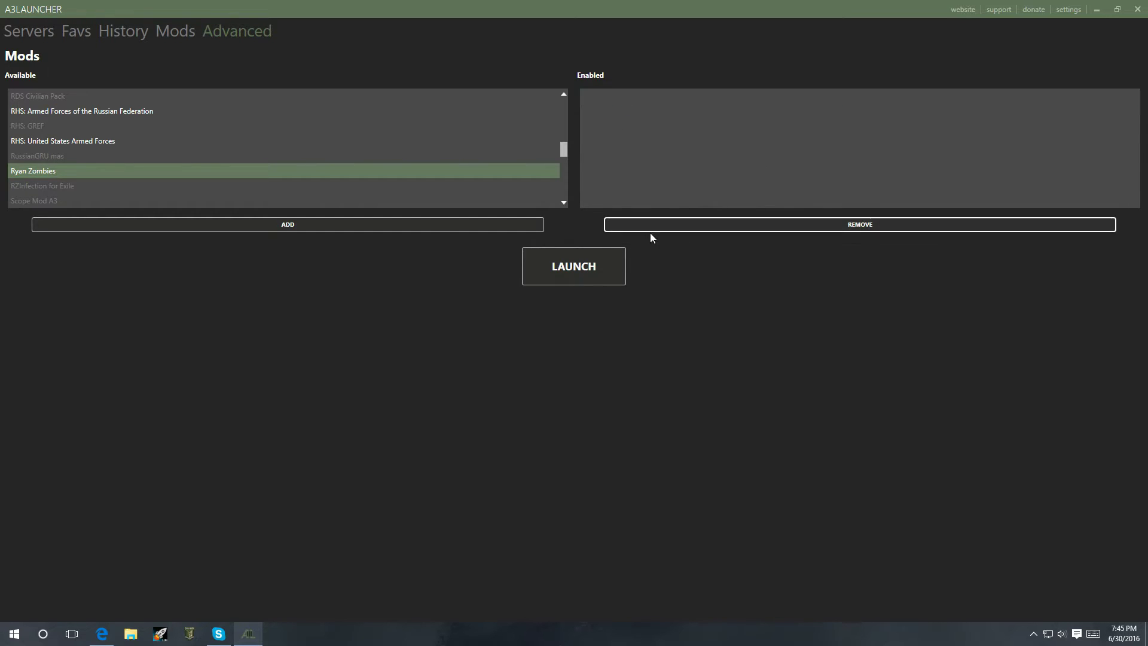
# - Enable Ryan Zombies for launch and look through the other available mods
pyautogui.click(80, 173)
pyautogui.click(234, 228)
pyautogui.scroll(3, 158, 161)
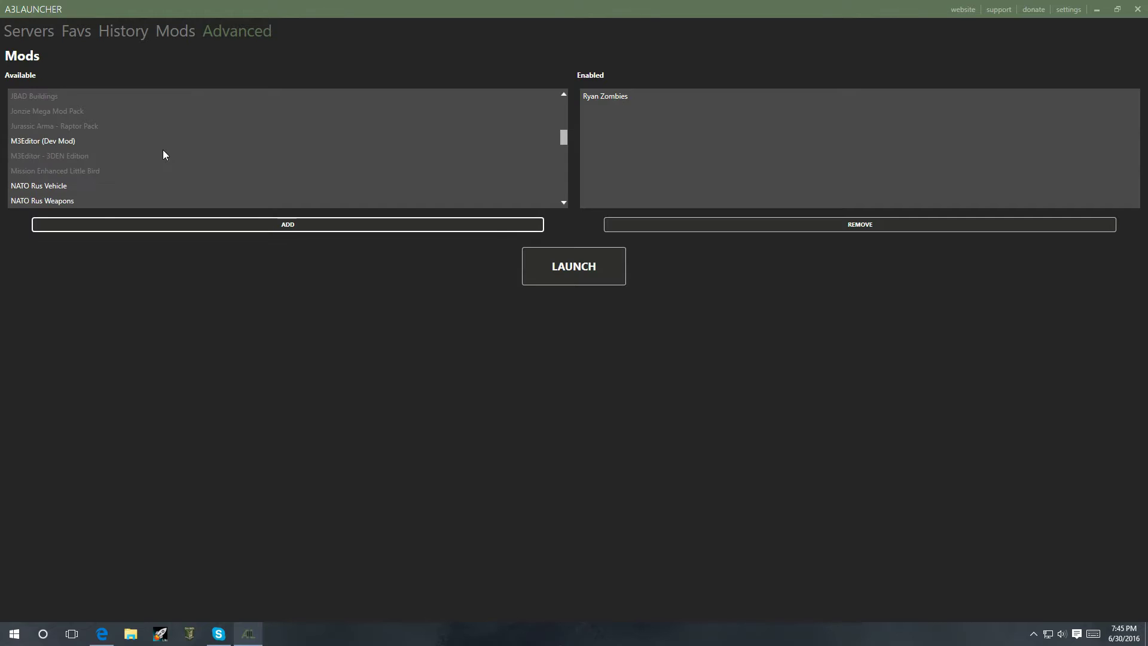
pyautogui.scroll(3, 163, 150)
pyautogui.scroll(-1, 162, 149)
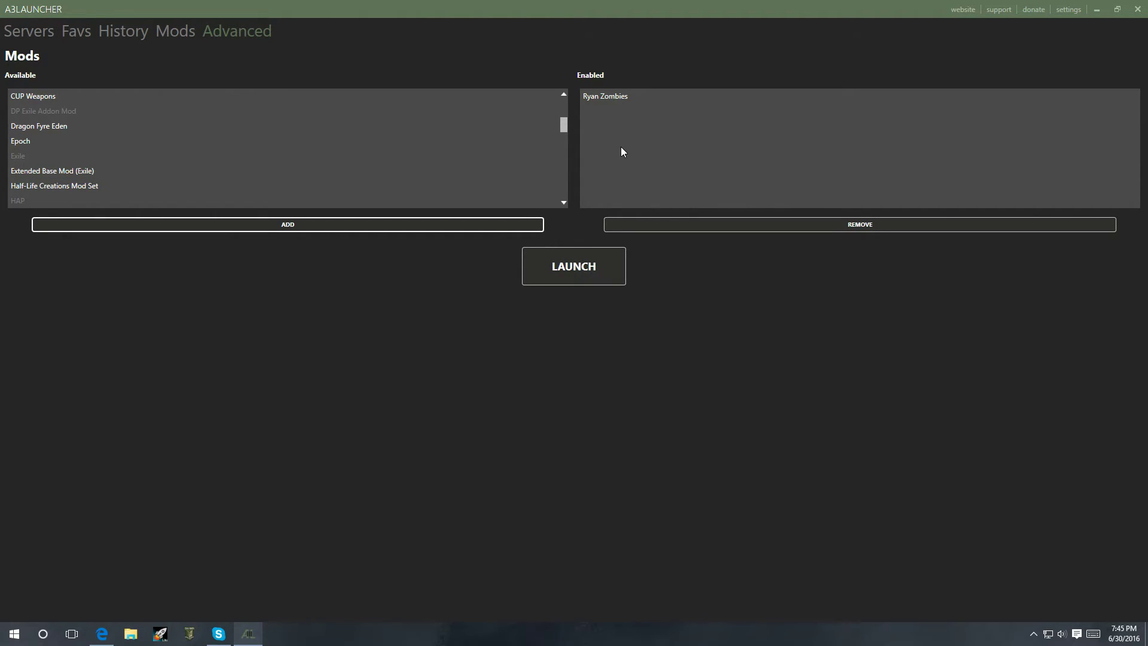
# - Review the Exile server list, the mods' installation status and the advanced launch selection, ending back at the server list
pyautogui.click(36, 30)
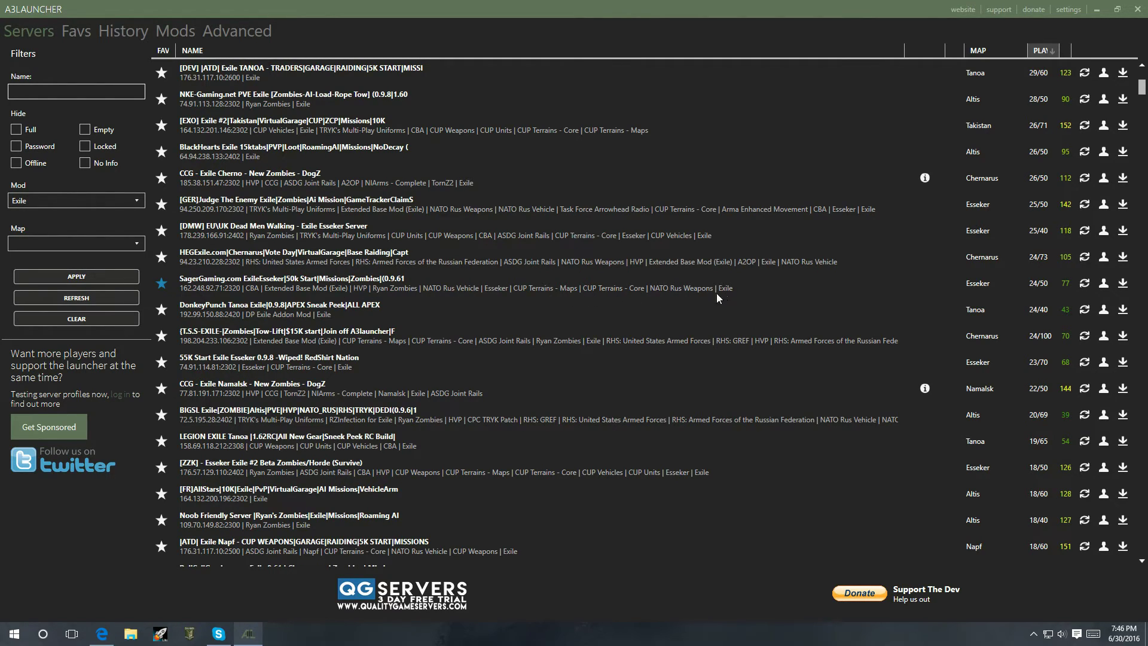
pyautogui.click(180, 27)
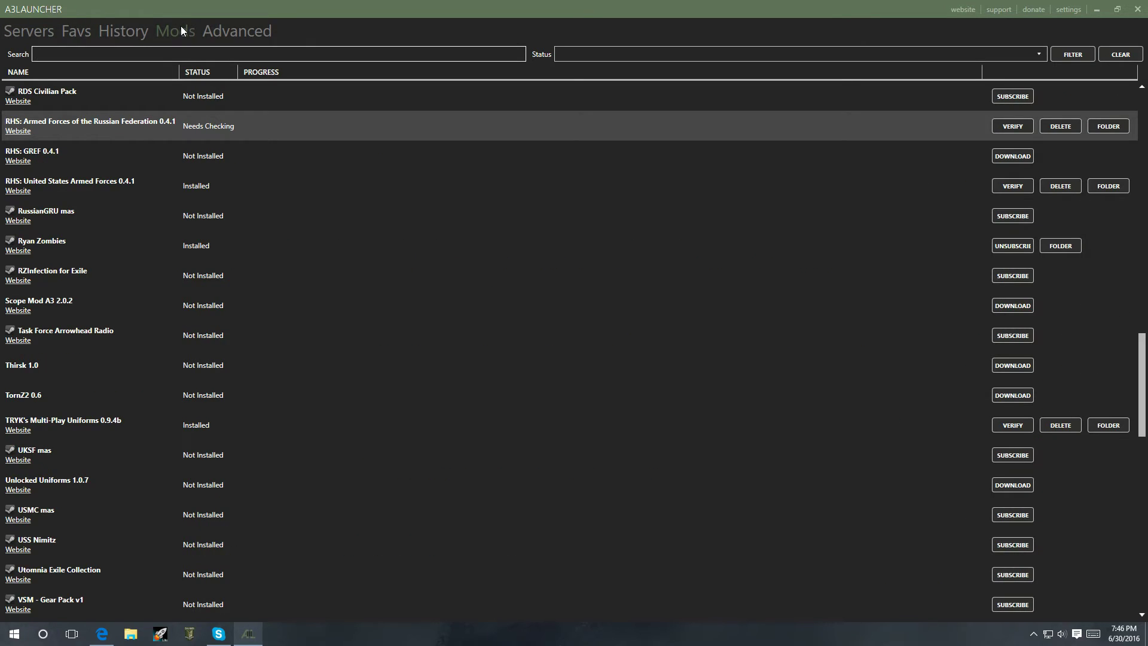
pyautogui.click(234, 34)
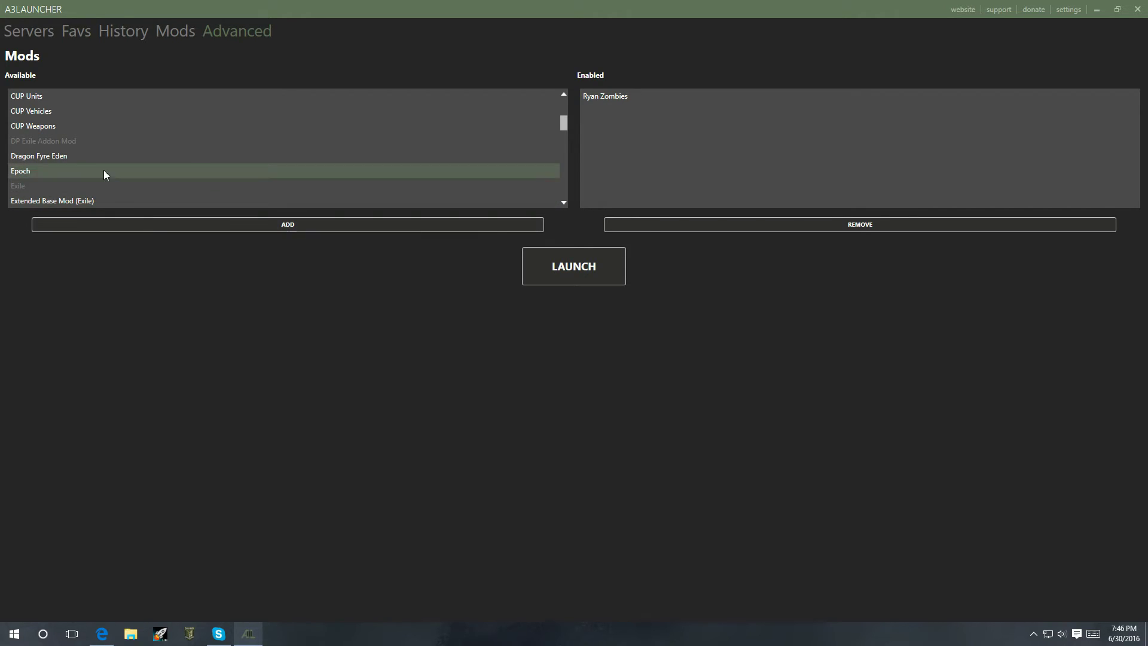
pyautogui.click(29, 28)
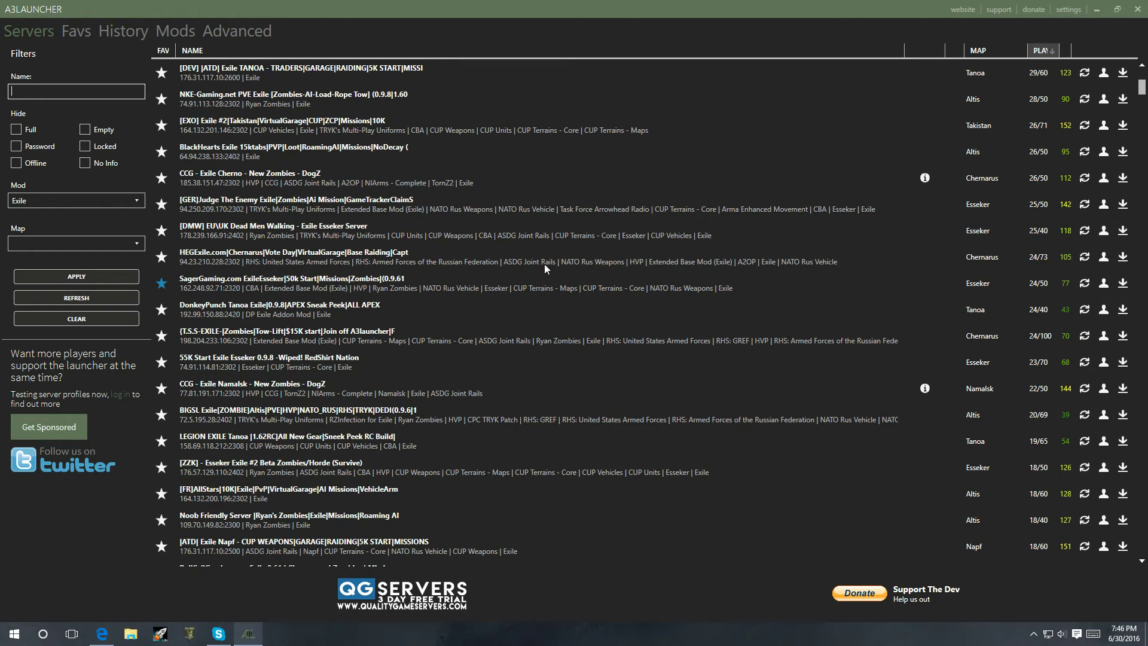
# - Open the launcher settings to examine the mod download path and the Arma 3 launch options
pyautogui.click(1068, 10)
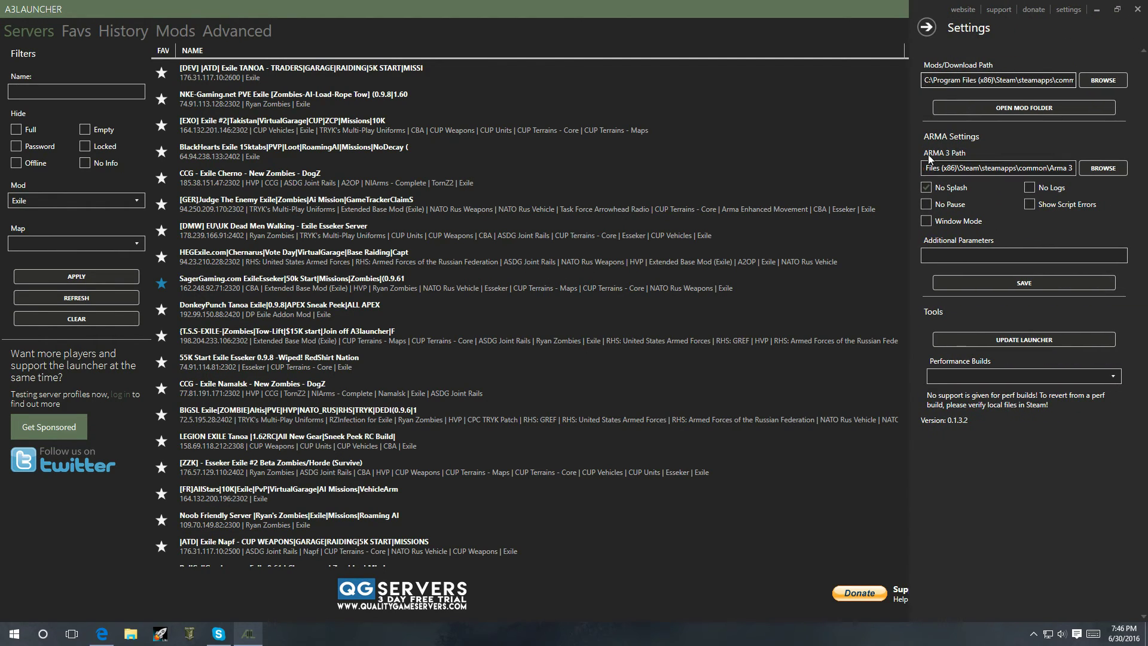